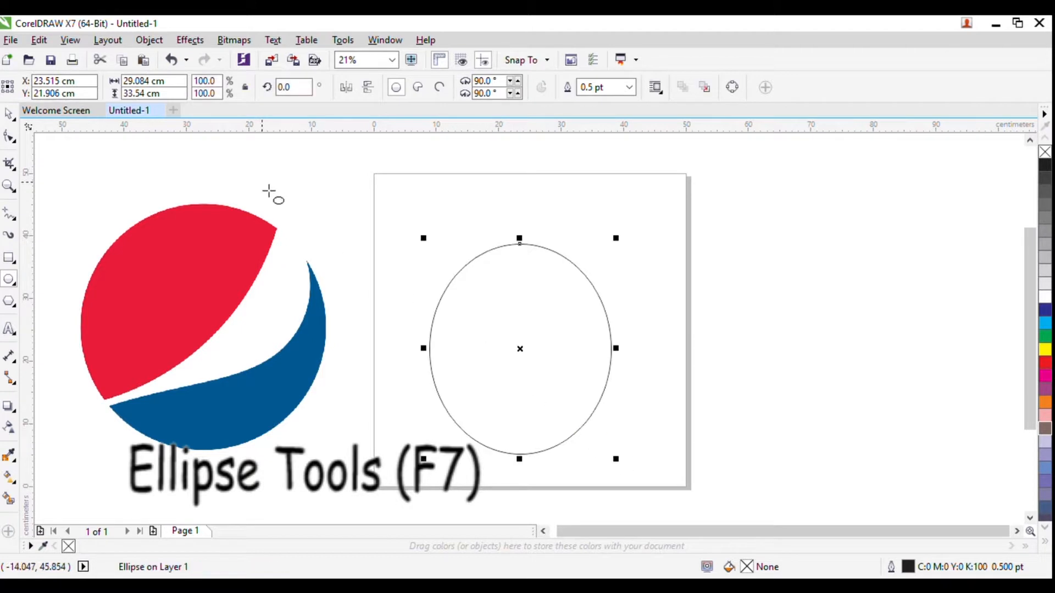
Resize the ellipse to a 40 cm by 40 cm circle and move it up to about the page's vertical centre
{"action": "double_click", "coordinate": [144, 81]}
{"action": "type", "text": "40"}
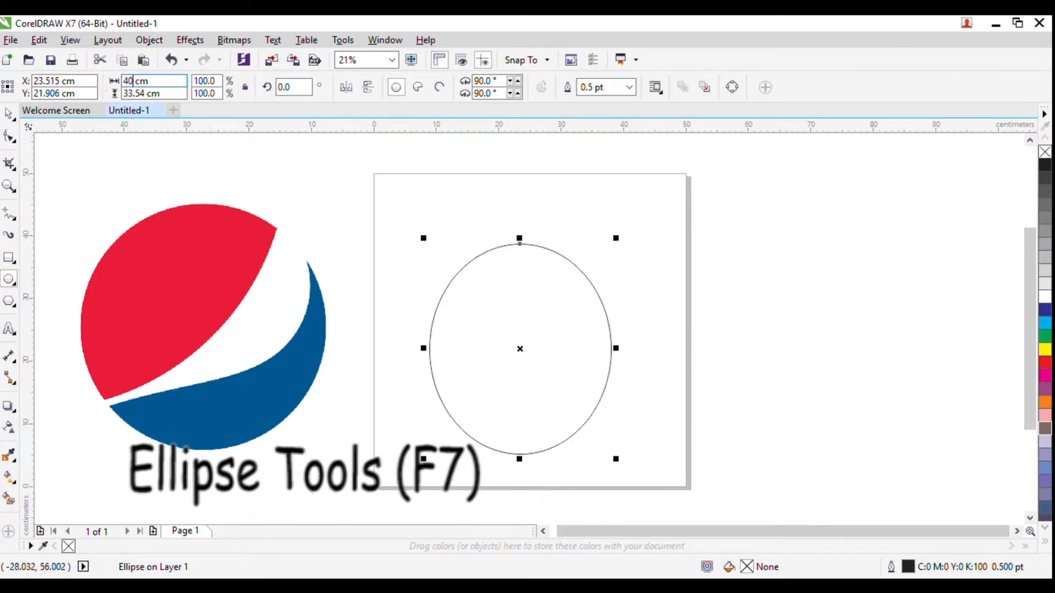
{"action": "double_click", "coordinate": [144, 94]}
{"action": "type", "text": "40"}
{"action": "key", "text": "Return"}
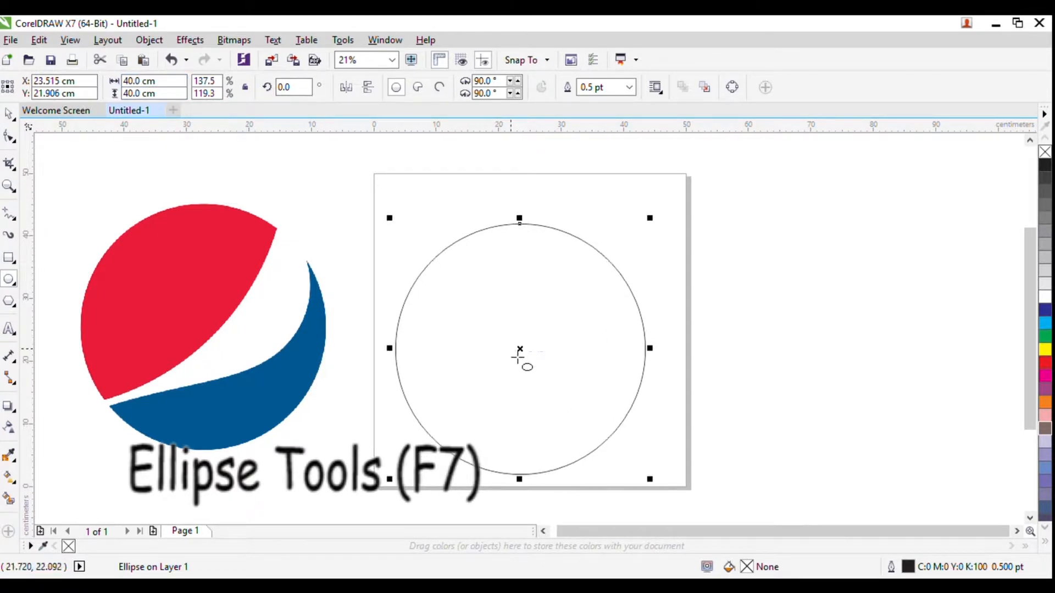
{"action": "left_click_drag", "start_coordinate": [528, 360], "coordinate": [530, 340]}
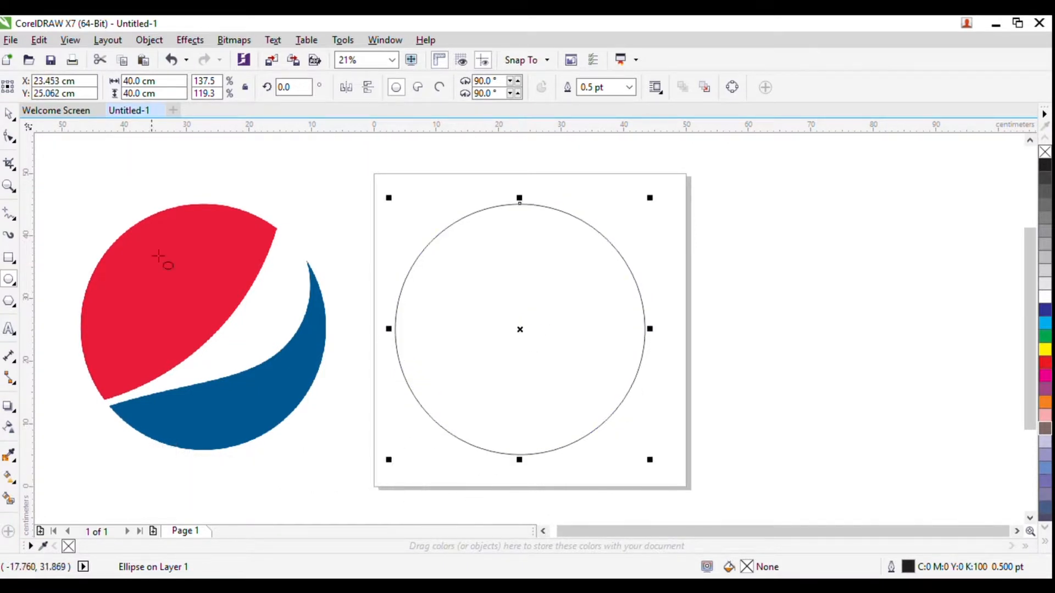
Draw a straight diagonal Pen line about 30.8 cm wide and 24.3 cm high across the circle, from upper right to lower left
{"action": "left_click", "coordinate": [8, 114]}
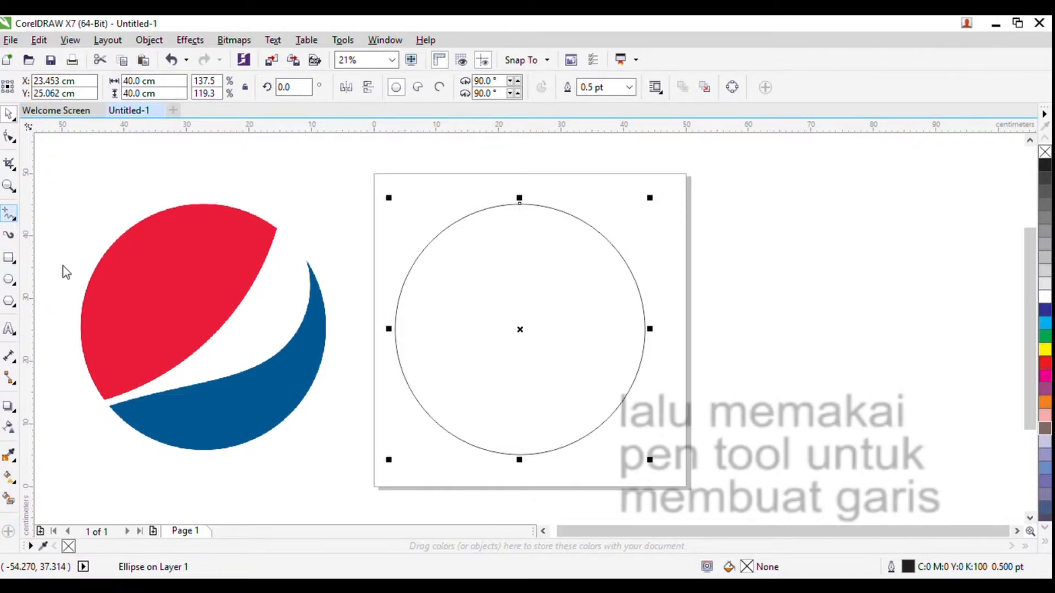
{"action": "key", "text": "F5"}
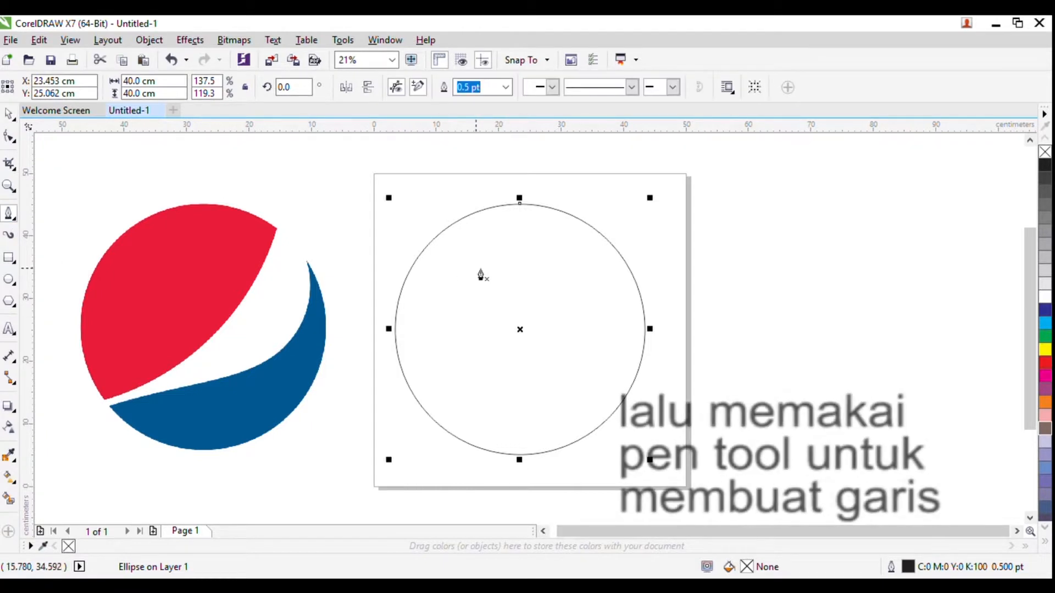
{"action": "left_click", "coordinate": [610, 249]}
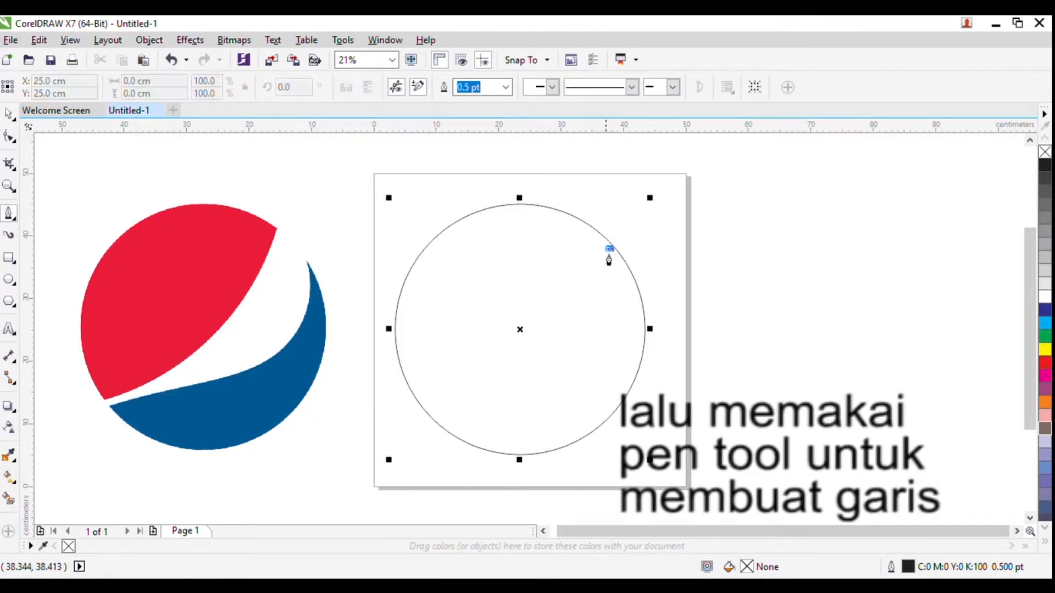
{"action": "left_click", "coordinate": [420, 402]}
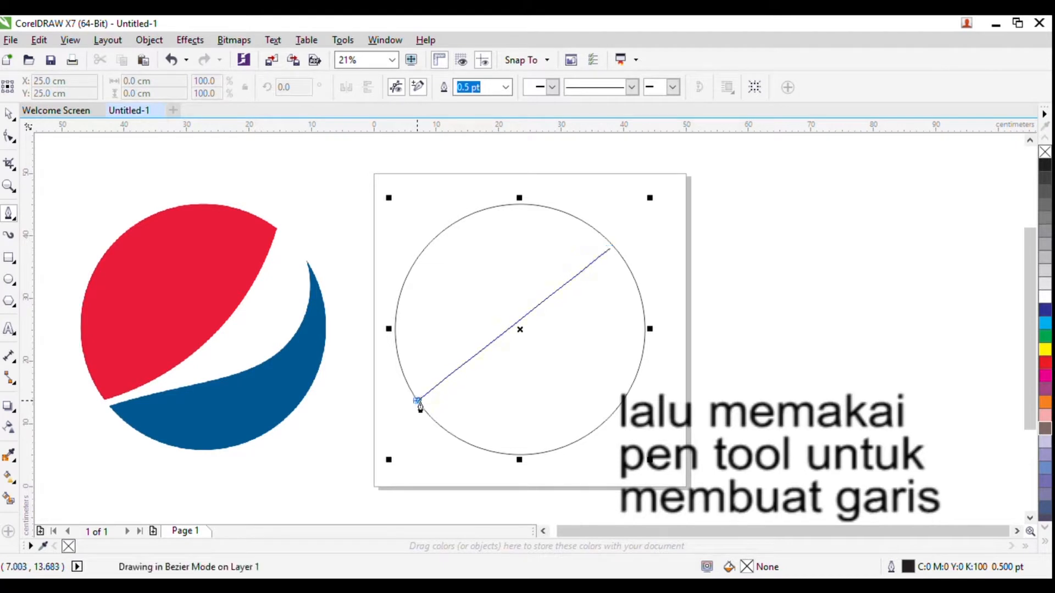
{"action": "key", "text": "Escape"}
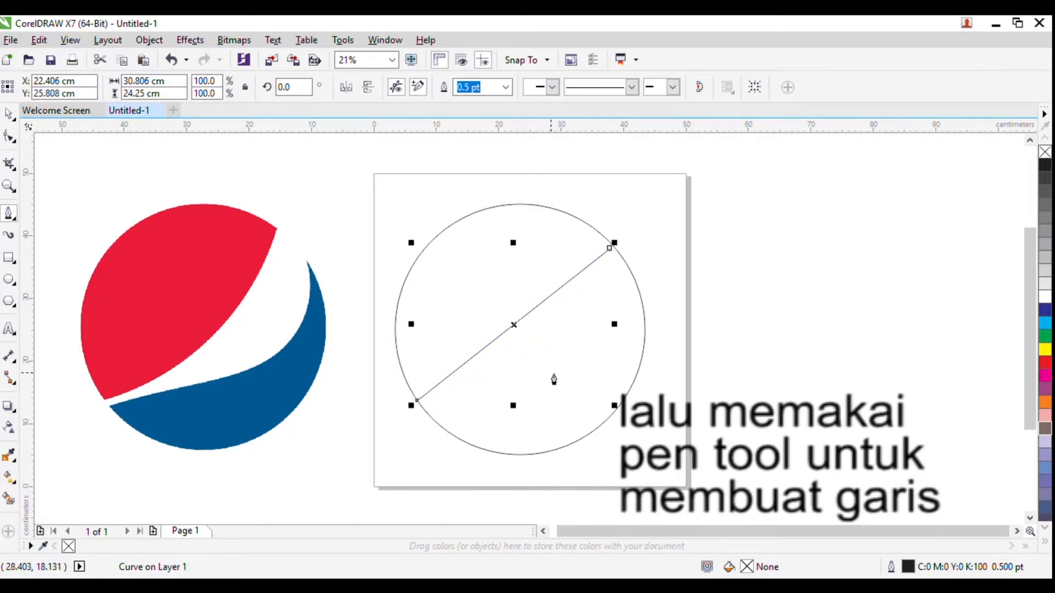
Draw a second diagonal Pen line below the first, about 32.9 cm wide and 22.3 cm high, between the circle's edges
{"action": "left_click", "coordinate": [630, 269]}
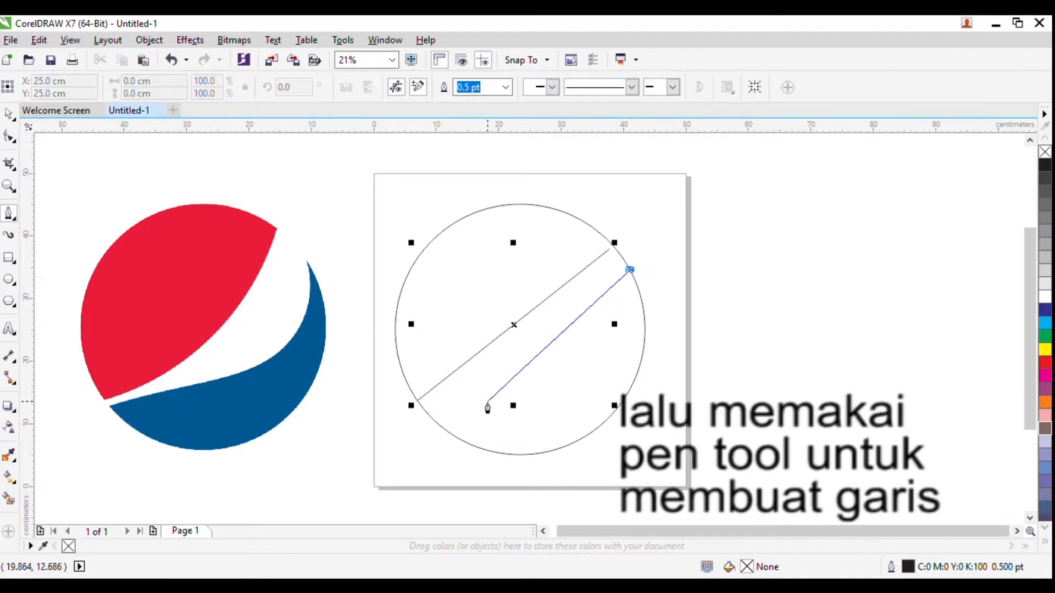
{"action": "left_click", "coordinate": [426, 412]}
{"action": "key", "text": "Escape"}
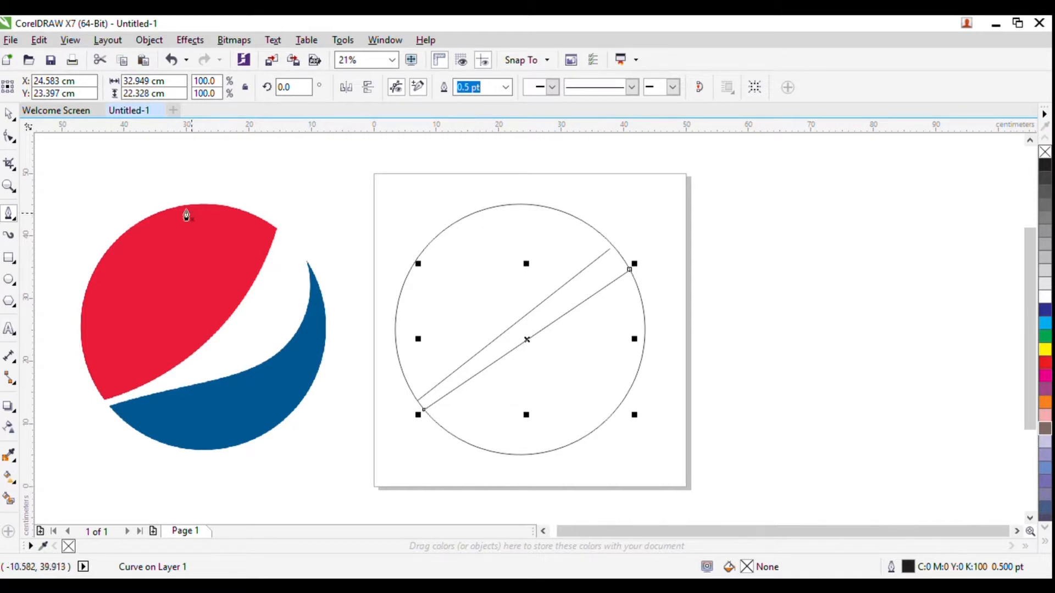
Move the upper line's upper-right end node onto the circle's edge with the Shape tool
{"action": "left_click", "coordinate": [9, 114]}
{"action": "left_click", "coordinate": [590, 268]}
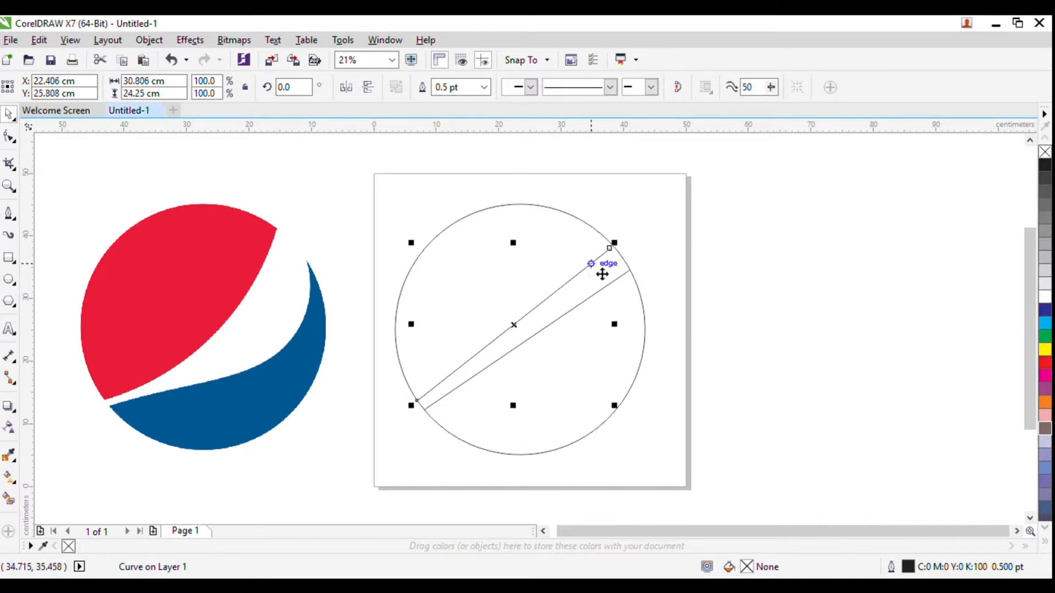
{"action": "left_click", "coordinate": [611, 258]}
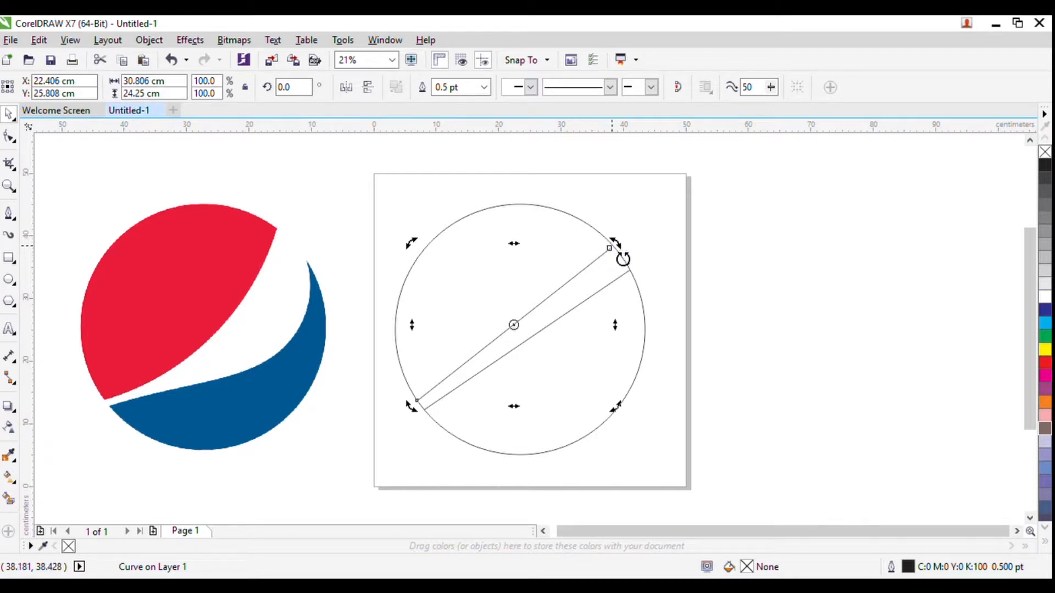
{"action": "key", "text": "F10"}
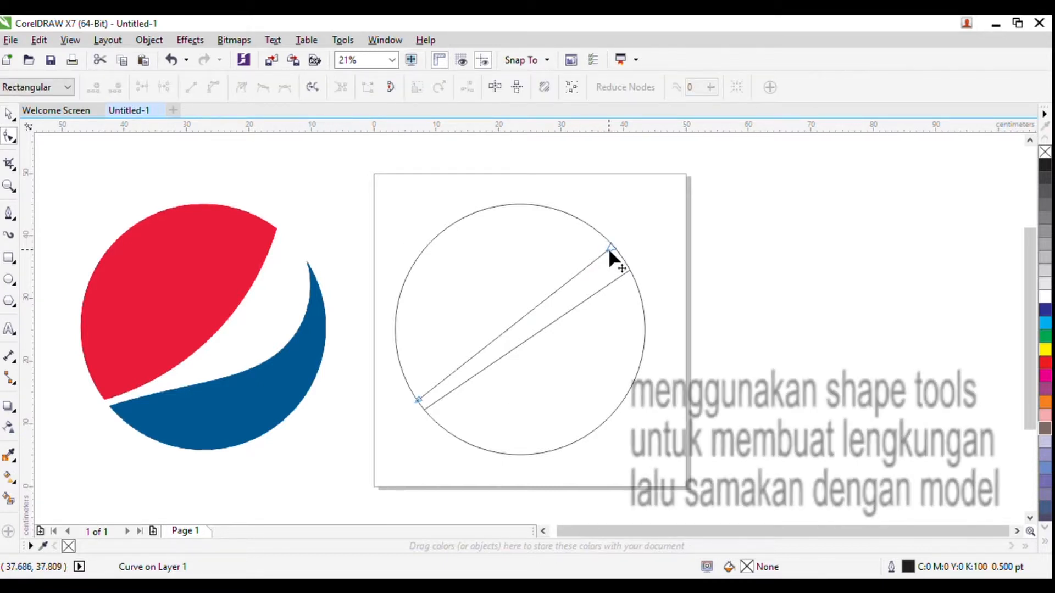
{"action": "left_click_drag", "start_coordinate": [608, 248], "coordinate": [614, 244]}
{"action": "left_click", "coordinate": [596, 321]}
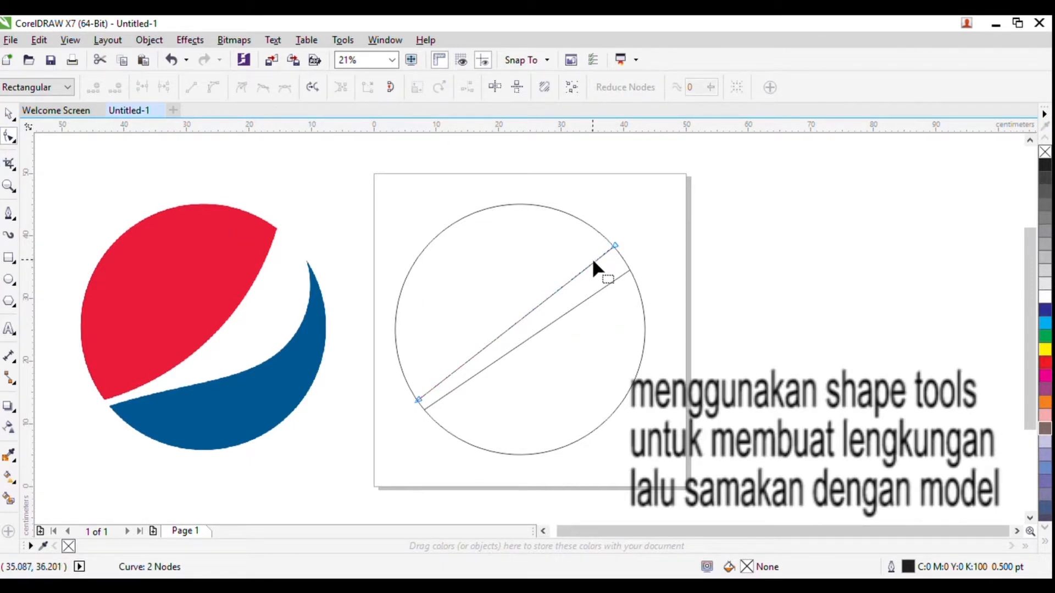
Convert the upper line to a curve and bend it downward like the red area's edge in the reference logo
{"action": "left_click", "coordinate": [614, 245]}
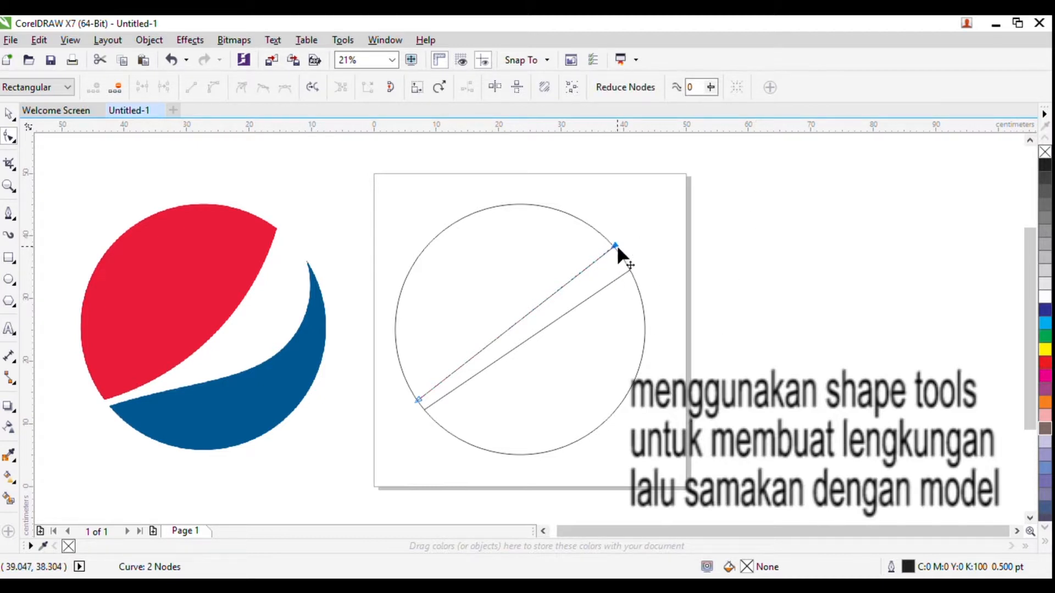
{"action": "mouse_move", "coordinate": [616, 245]}
{"action": "left_mouse_down"}
{"action": "mouse_move", "coordinate": [598, 267]}
{"action": "mouse_move", "coordinate": [615, 246]}
{"action": "left_mouse_up"}
{"action": "left_click", "coordinate": [586, 268]}
{"action": "left_click_drag", "start_coordinate": [550, 295], "coordinate": [500, 373]}
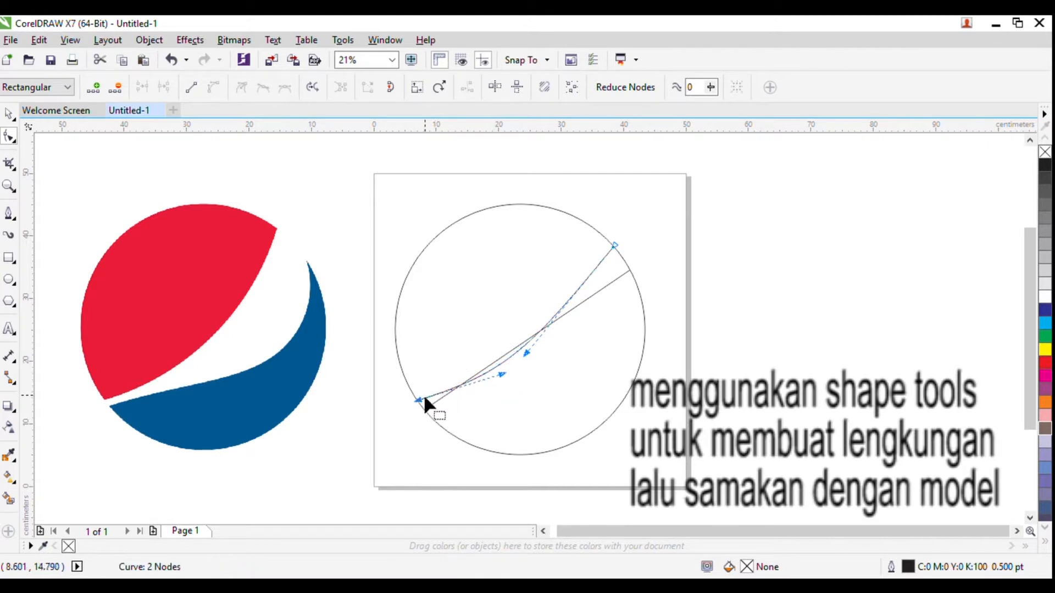
Reposition both end nodes of the upper curve along the circle and adjust its handles to match the reference's red edge
{"action": "left_click_drag", "start_coordinate": [419, 400], "coordinate": [411, 386]}
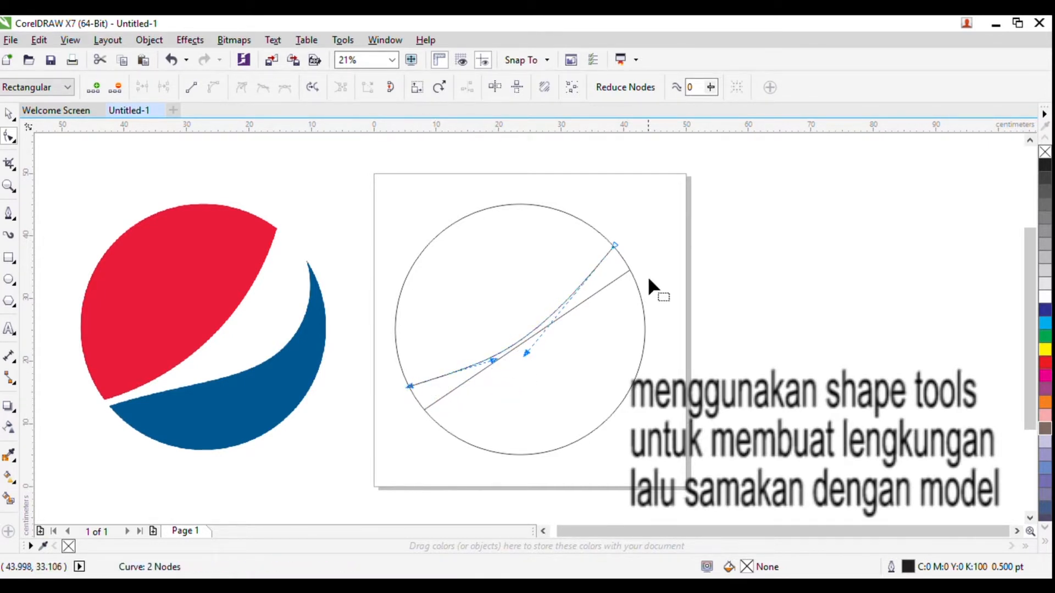
{"action": "left_click_drag", "start_coordinate": [616, 247], "coordinate": [603, 235]}
{"action": "left_click_drag", "start_coordinate": [494, 358], "coordinate": [535, 346]}
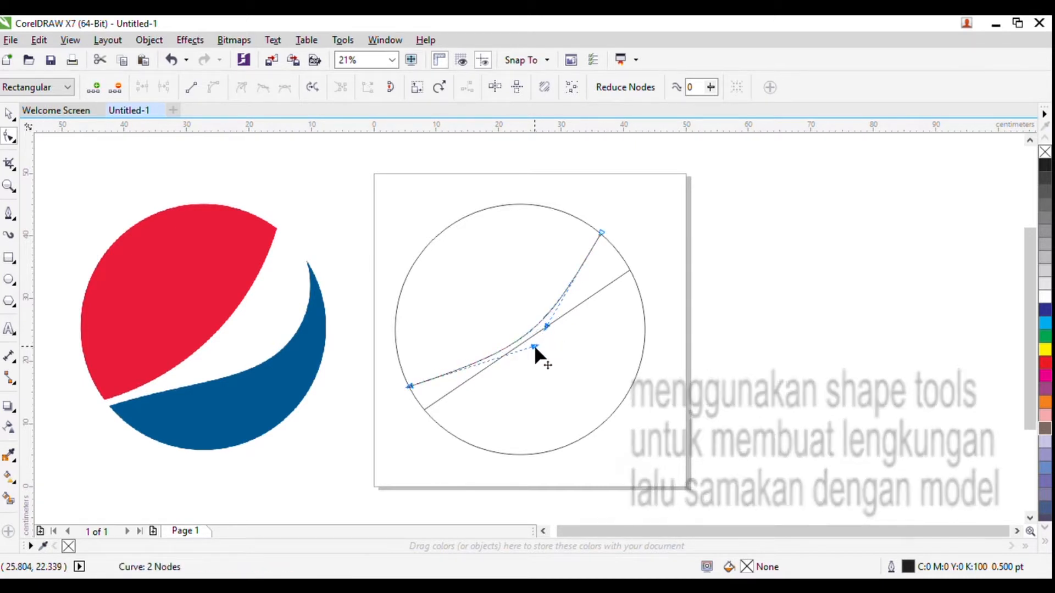
{"action": "left_click_drag", "start_coordinate": [411, 385], "coordinate": [411, 397]}
{"action": "left_click_drag", "start_coordinate": [536, 357], "coordinate": [534, 355]}
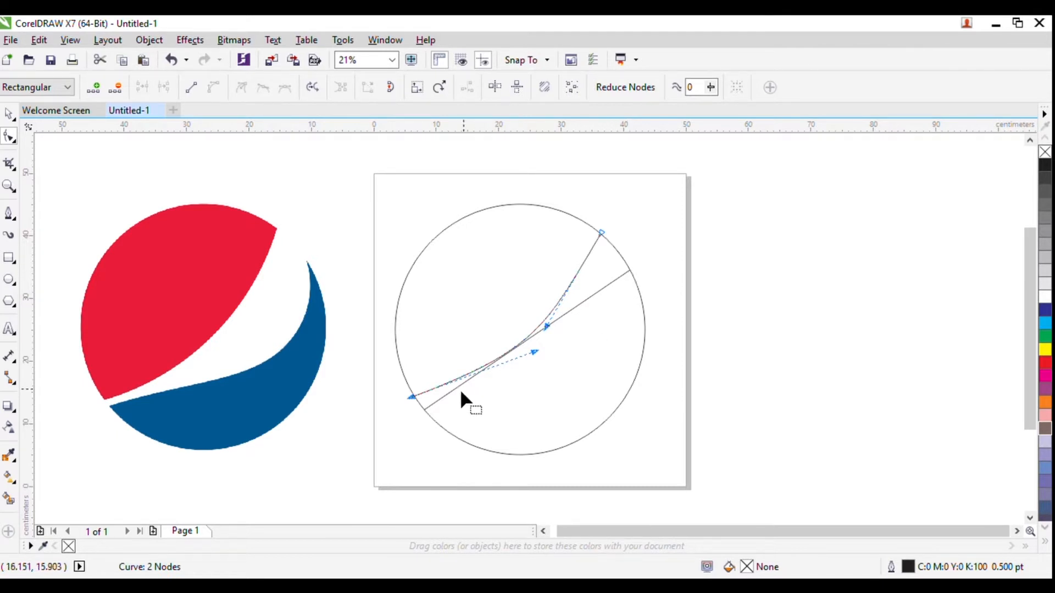
Convert the lower line to a curve and bend it toward the circle's lower right, like the reference's blue edge
{"action": "left_click", "coordinate": [424, 409]}
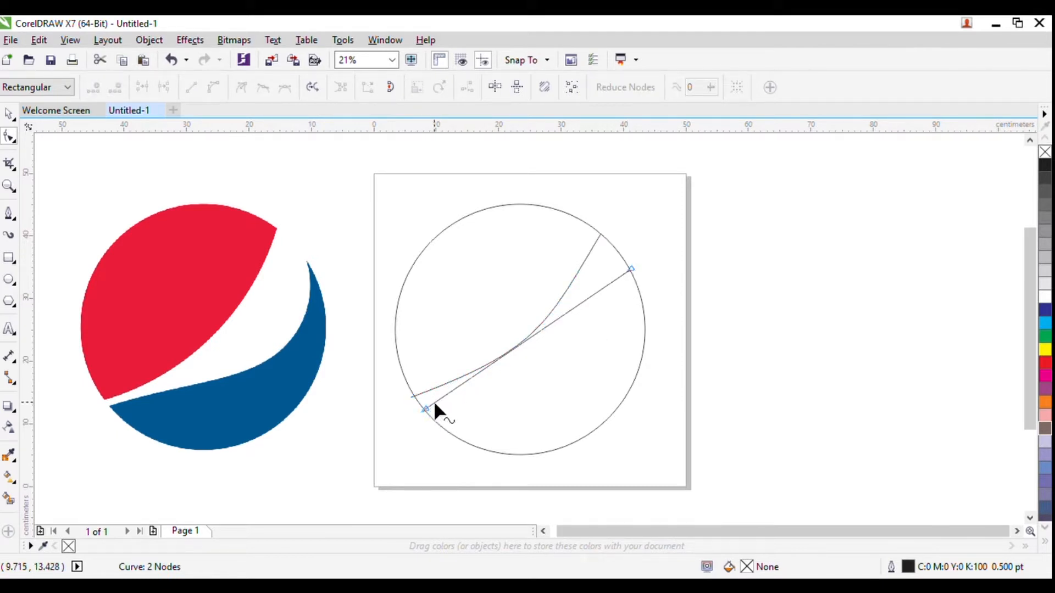
{"action": "left_click", "coordinate": [425, 409]}
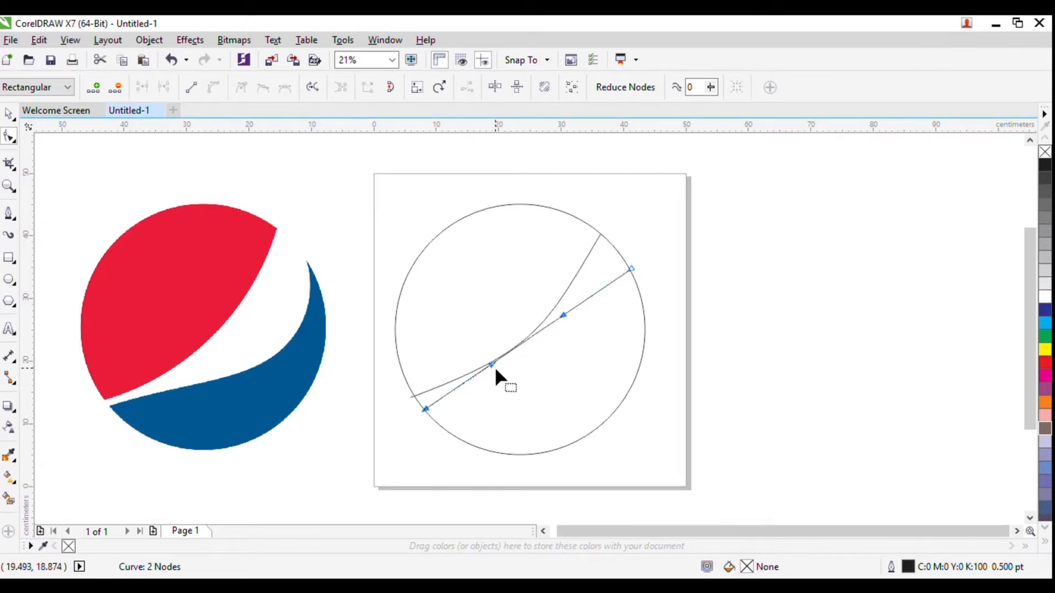
{"action": "left_click_drag", "start_coordinate": [492, 365], "coordinate": [560, 364]}
{"action": "left_click_drag", "start_coordinate": [563, 318], "coordinate": [666, 347]}
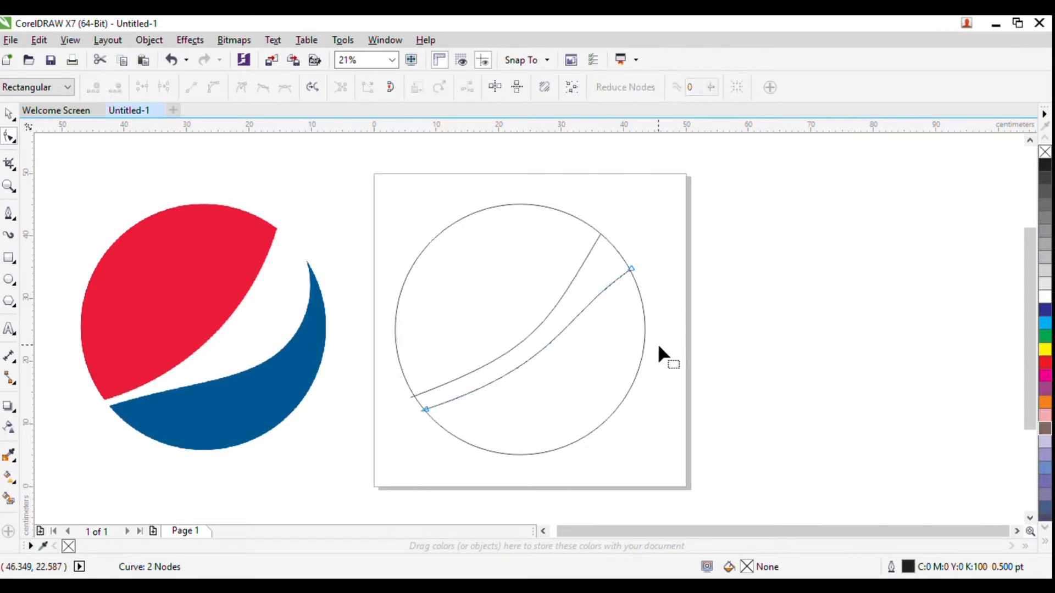
{"action": "left_click", "coordinate": [631, 270]}
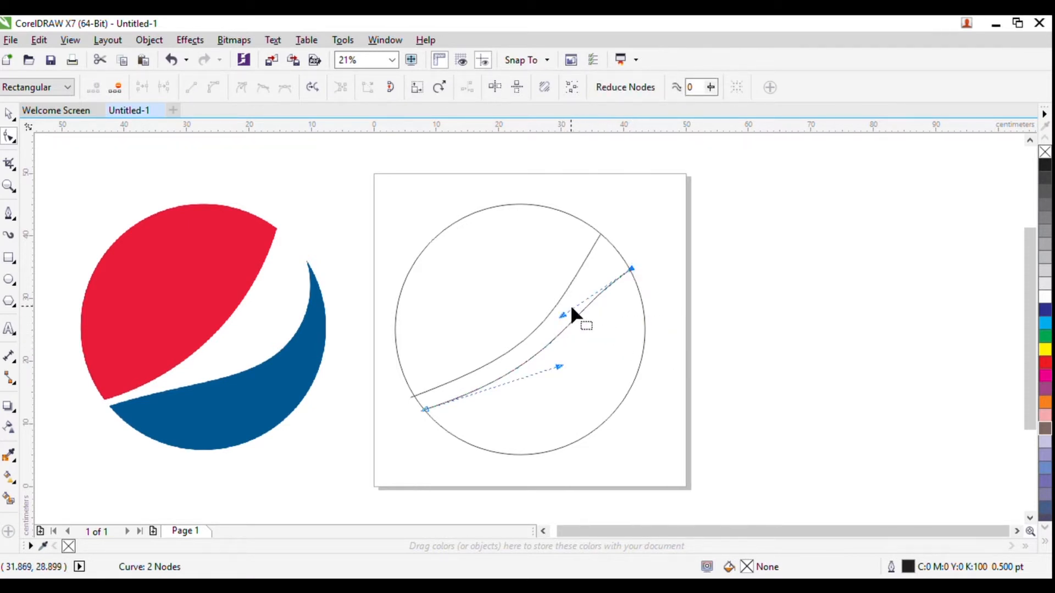
{"action": "left_click_drag", "start_coordinate": [562, 316], "coordinate": [623, 393]}
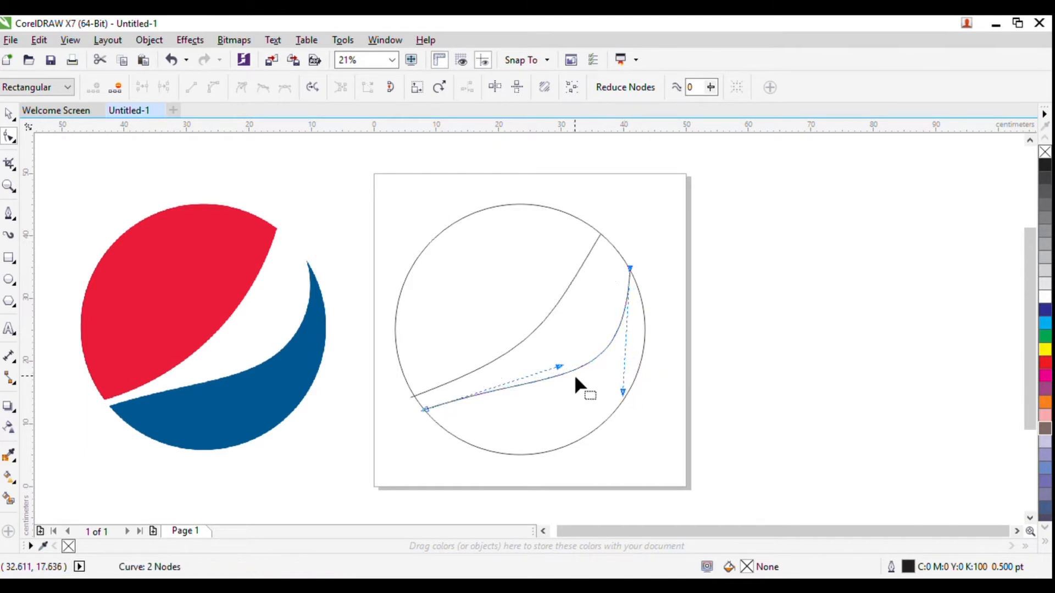
Refine the lower curve's end nodes and handles so its wave matches the top edge of the reference's blue area
{"action": "left_click_drag", "start_coordinate": [557, 367], "coordinate": [568, 321]}
{"action": "left_click_drag", "start_coordinate": [426, 406], "coordinate": [423, 401]}
{"action": "left_click_drag", "start_coordinate": [563, 318], "coordinate": [583, 328]}
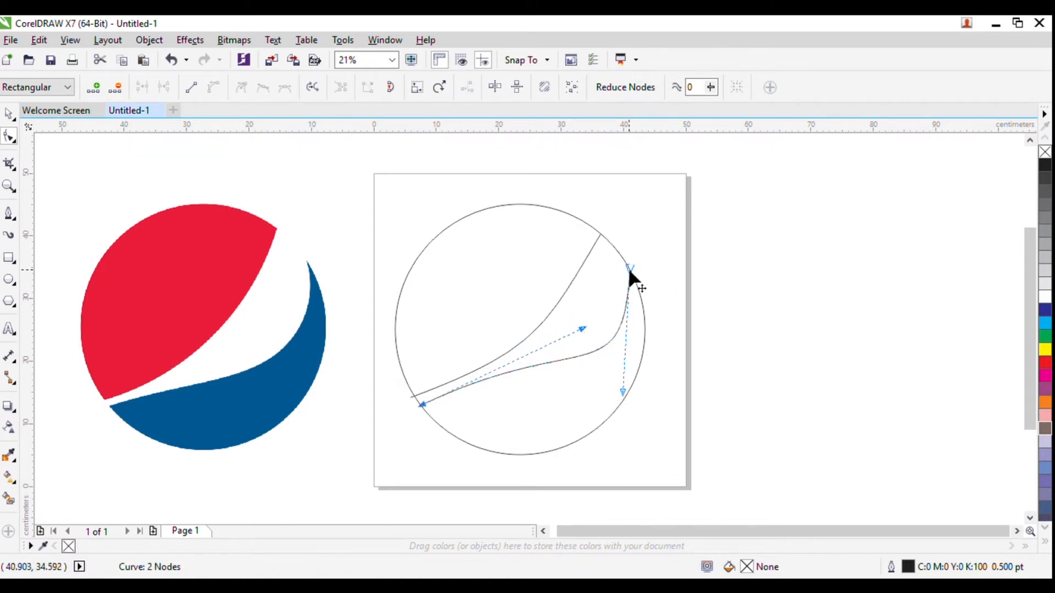
{"action": "left_click_drag", "start_coordinate": [630, 268], "coordinate": [624, 254]}
{"action": "left_click_drag", "start_coordinate": [615, 379], "coordinate": [646, 391]}
{"action": "left_click_drag", "start_coordinate": [583, 335], "coordinate": [528, 349]}
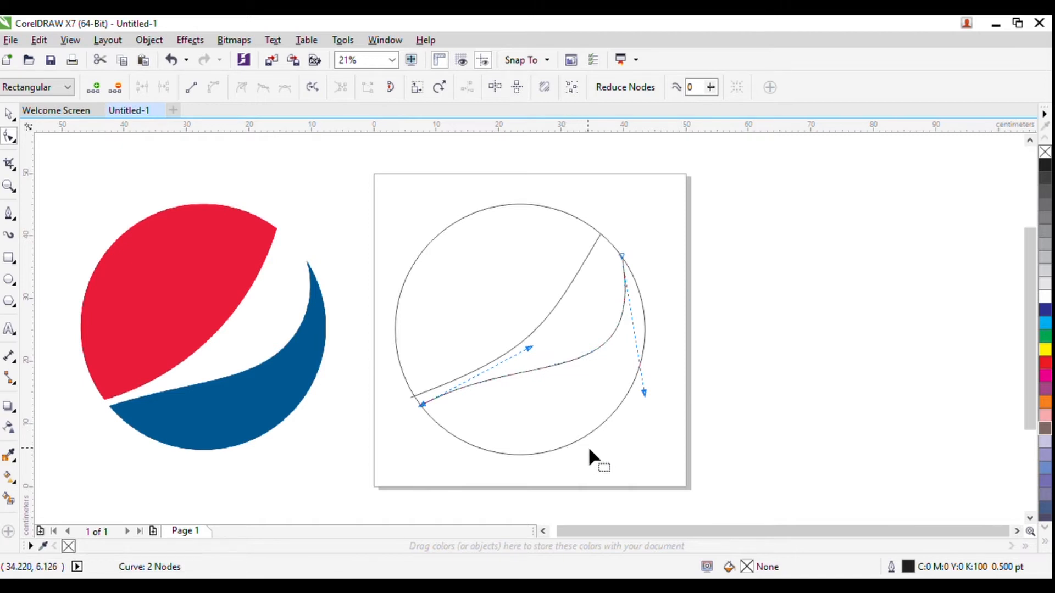
{"action": "left_click", "coordinate": [651, 391]}
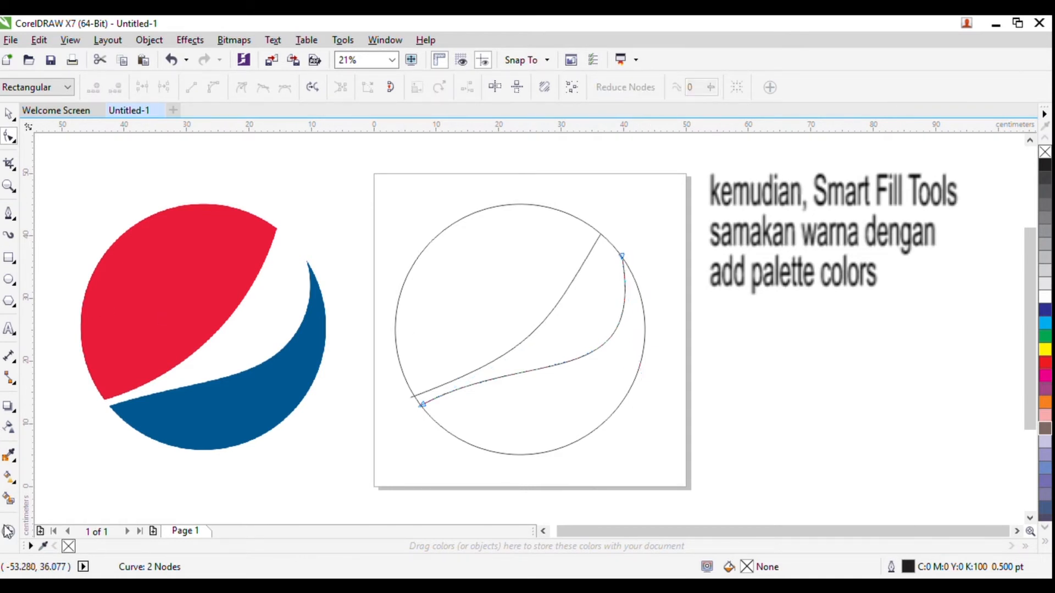
Smart Fill the circle's upper region without an outline, using the red (#EB1D39) sampled from the reference logo
{"action": "left_click", "coordinate": [8, 499]}
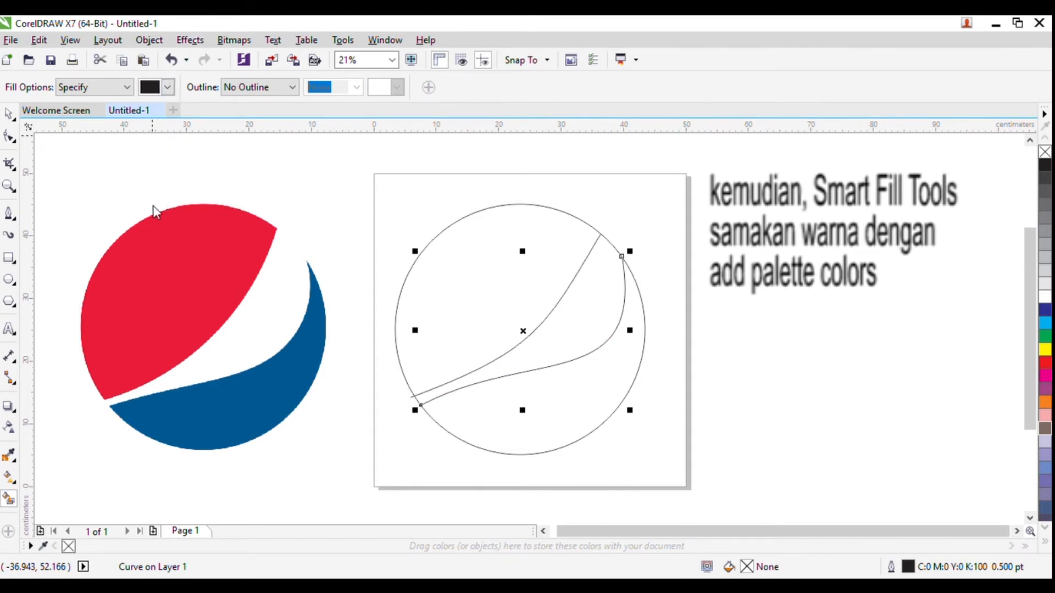
{"action": "left_click", "coordinate": [179, 266]}
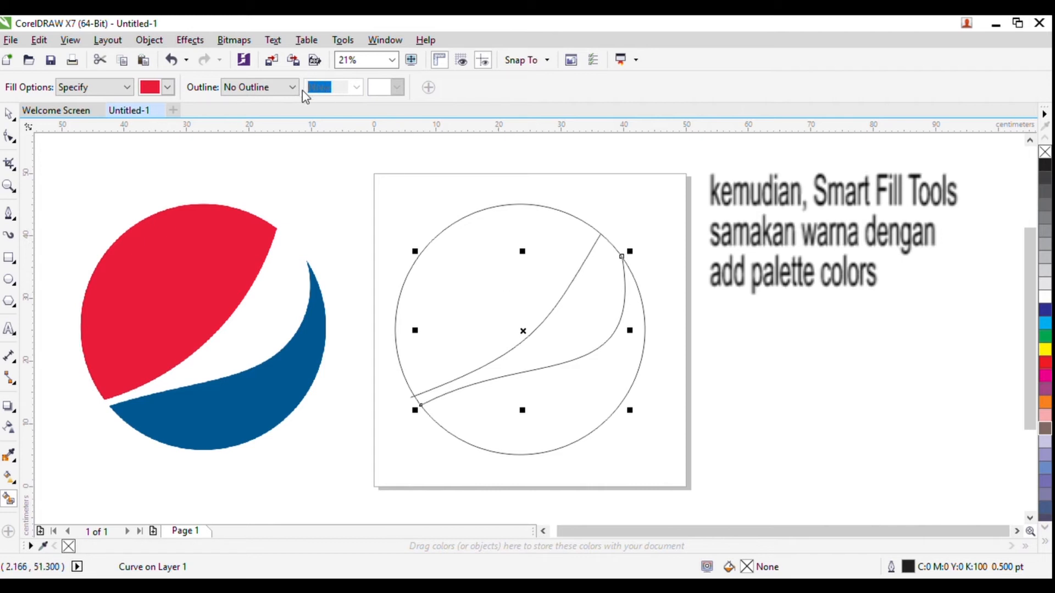
{"action": "left_click", "coordinate": [461, 284]}
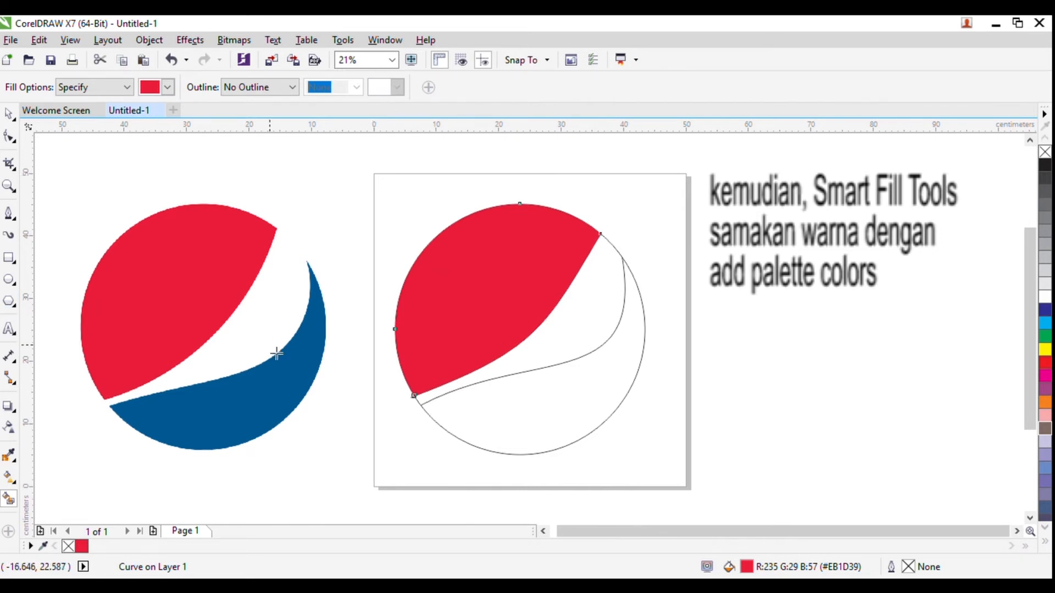
Sample the reference logo's blue (#005891) and Smart Fill the circle's lower region with it
{"action": "left_click", "coordinate": [168, 86]}
{"action": "left_click", "coordinate": [159, 203]}
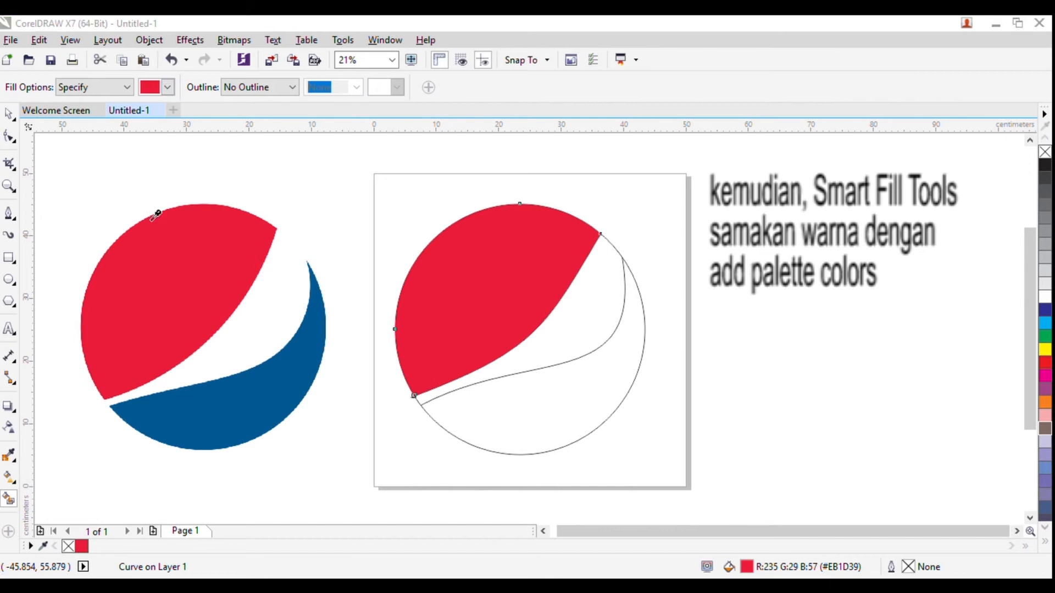
{"action": "left_click", "coordinate": [230, 392]}
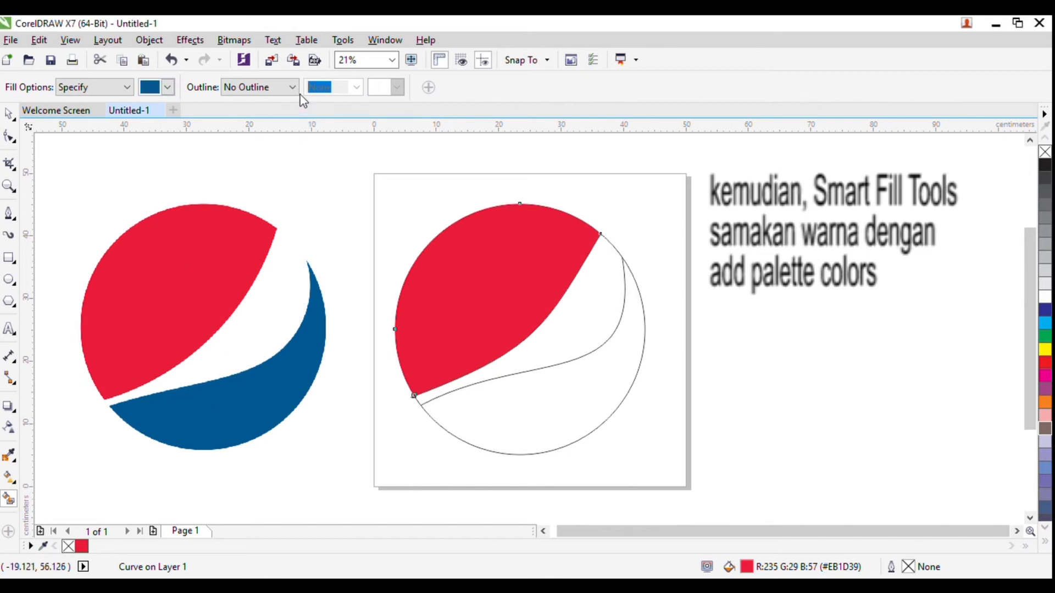
{"action": "left_click", "coordinate": [538, 394]}
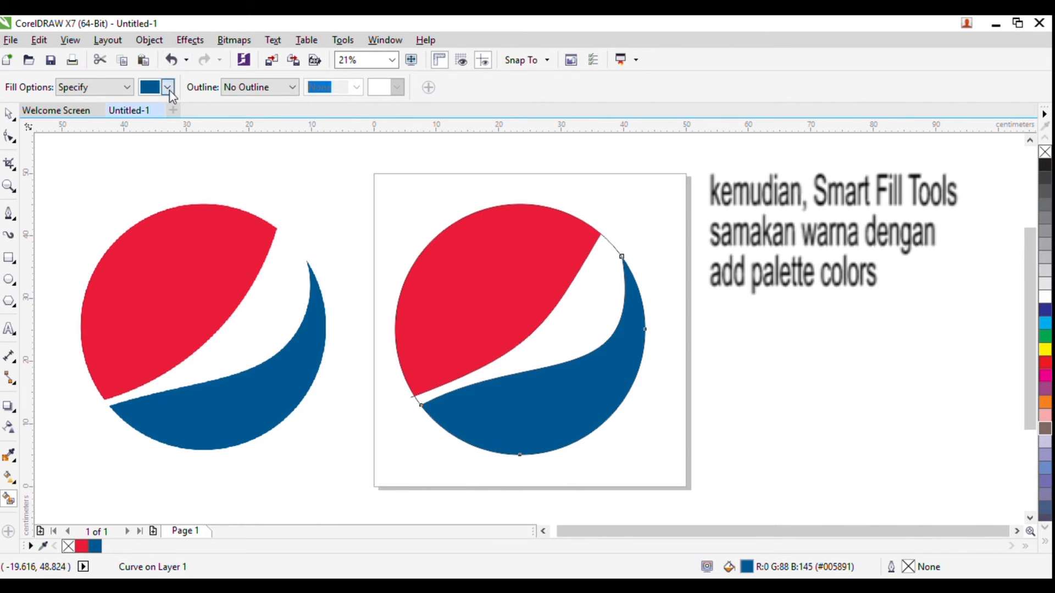
Sample white (#FFFFFF) from the reference logo and Smart Fill the band between the red and blue regions
{"action": "left_click", "coordinate": [158, 209]}
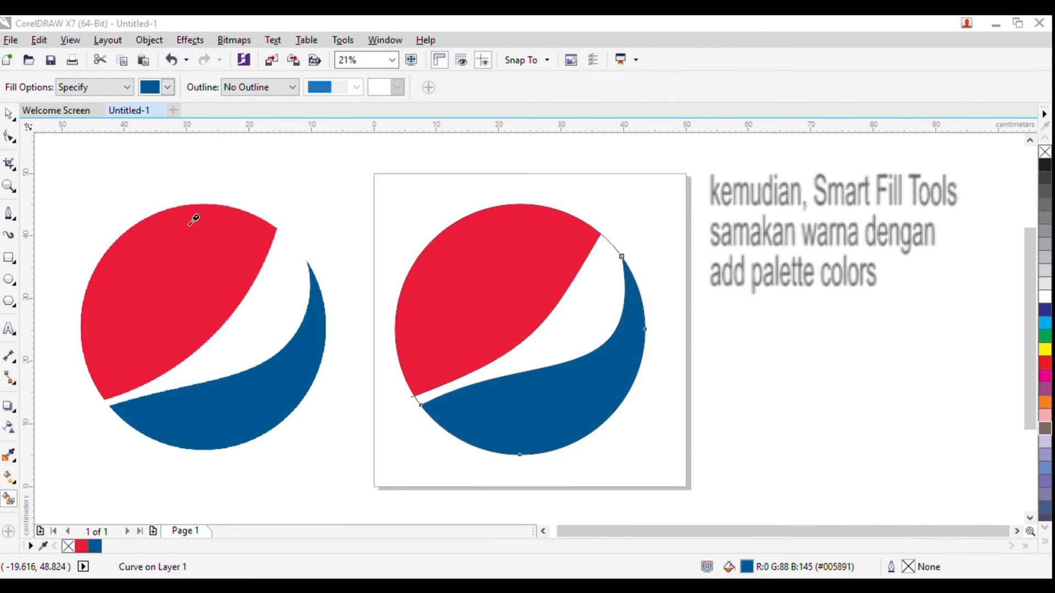
{"action": "left_click", "coordinate": [264, 298]}
{"action": "left_click", "coordinate": [580, 315]}
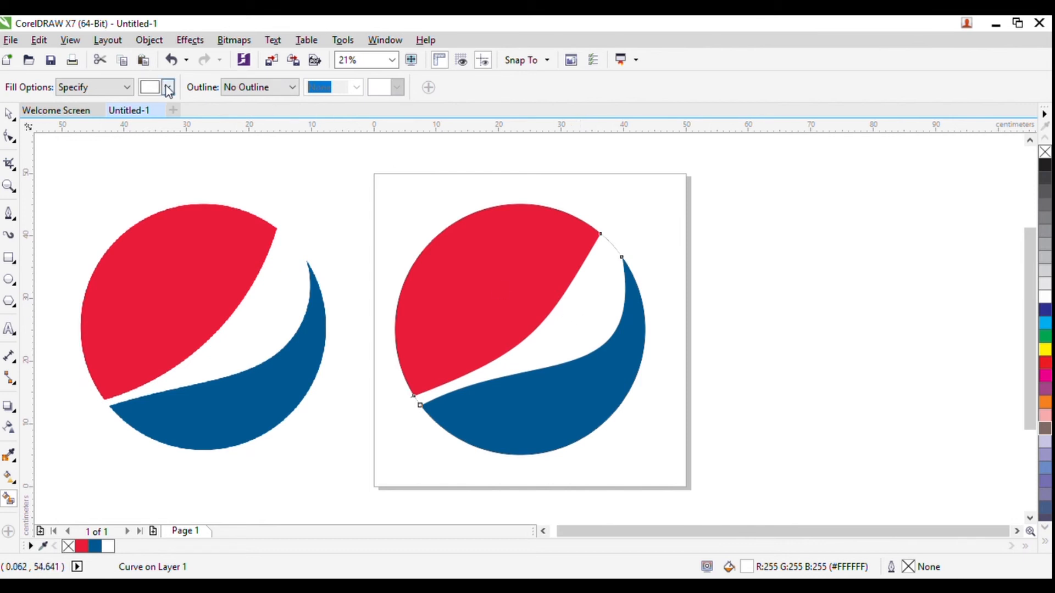
Smart Fill the upper region again with the reference's red and the lower region again with its blue
{"action": "left_click", "coordinate": [158, 207]}
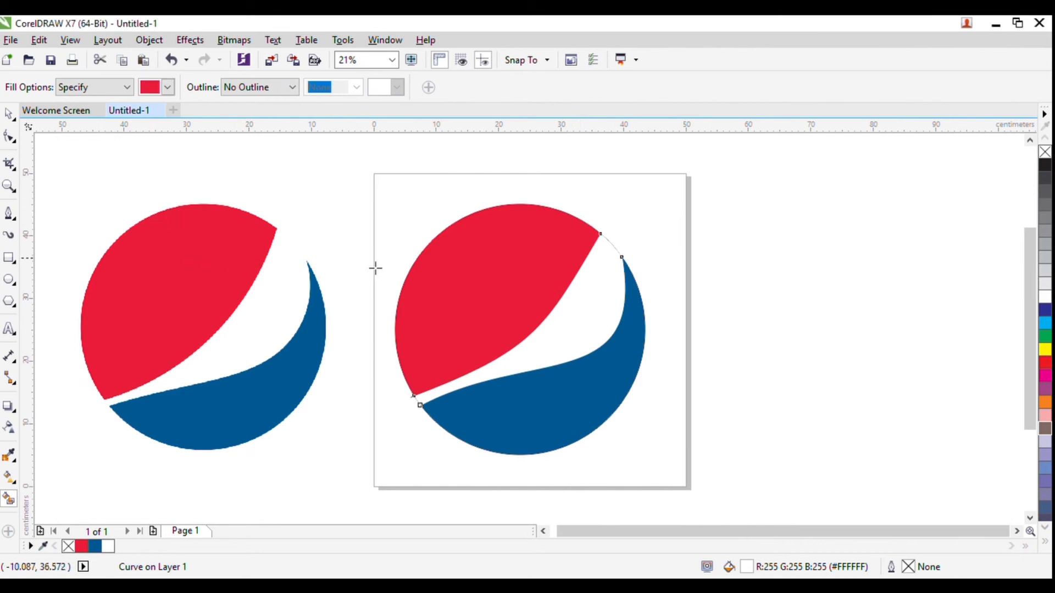
{"action": "left_click", "coordinate": [524, 291]}
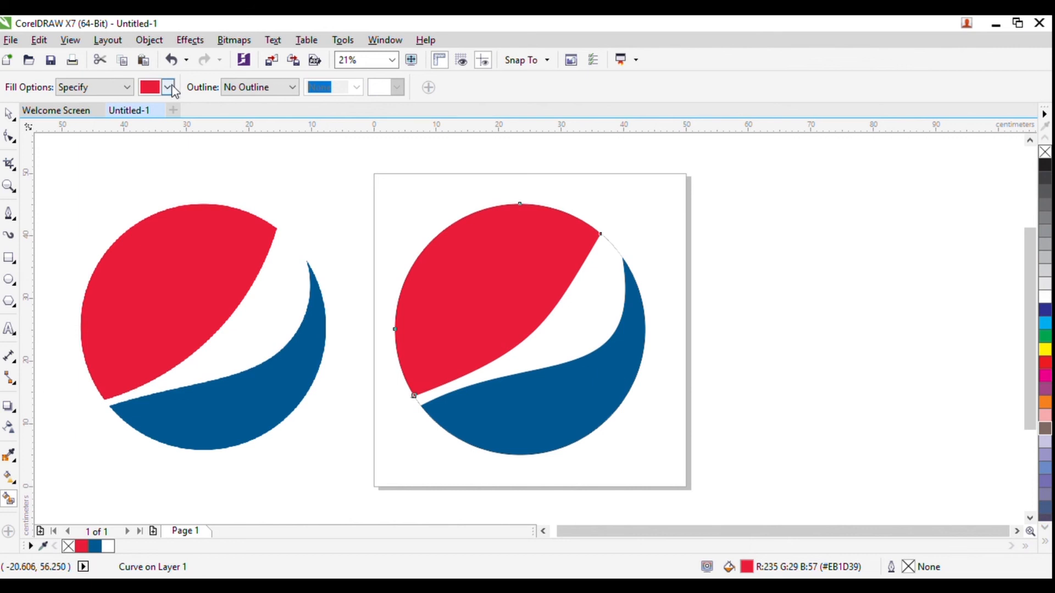
{"action": "left_click", "coordinate": [607, 401]}
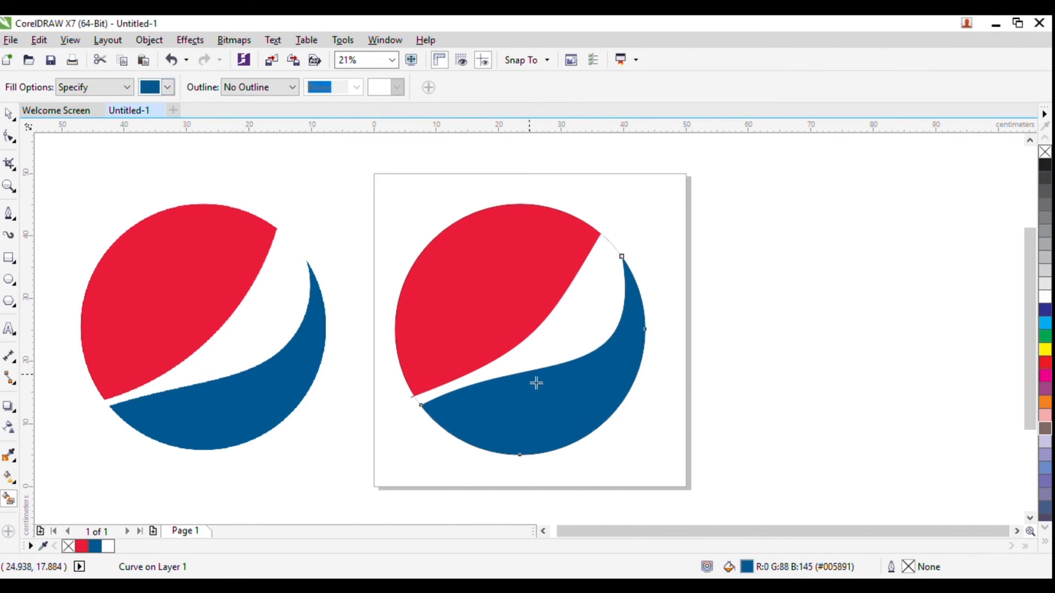
Select the white band between the red and blue regions of the new logo
{"action": "left_click", "coordinate": [9, 114]}
{"action": "left_click", "coordinate": [606, 240]}
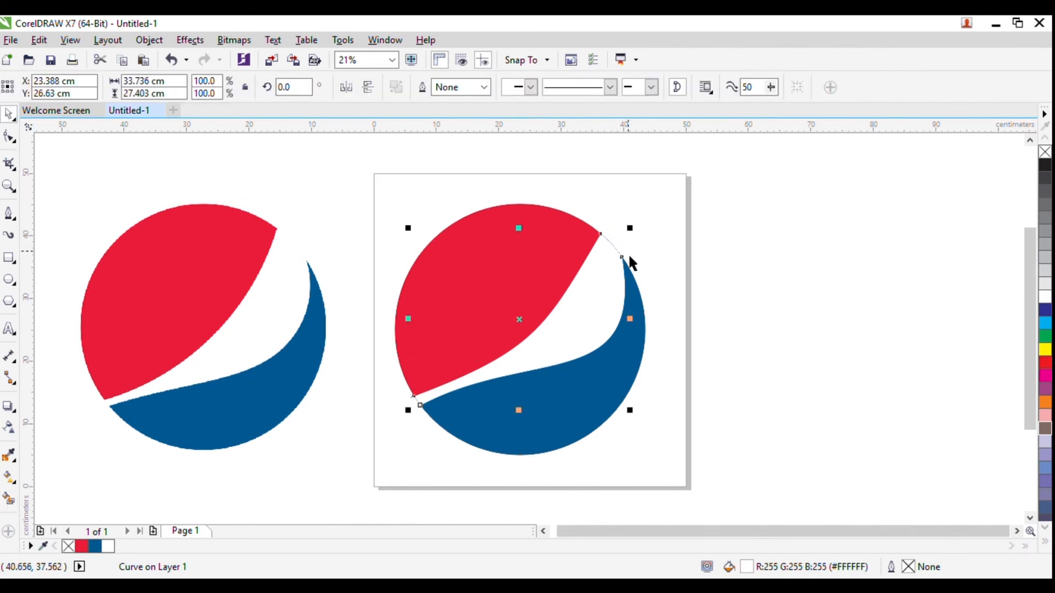
{"action": "left_click", "coordinate": [629, 263]}
{"action": "left_click", "coordinate": [620, 255]}
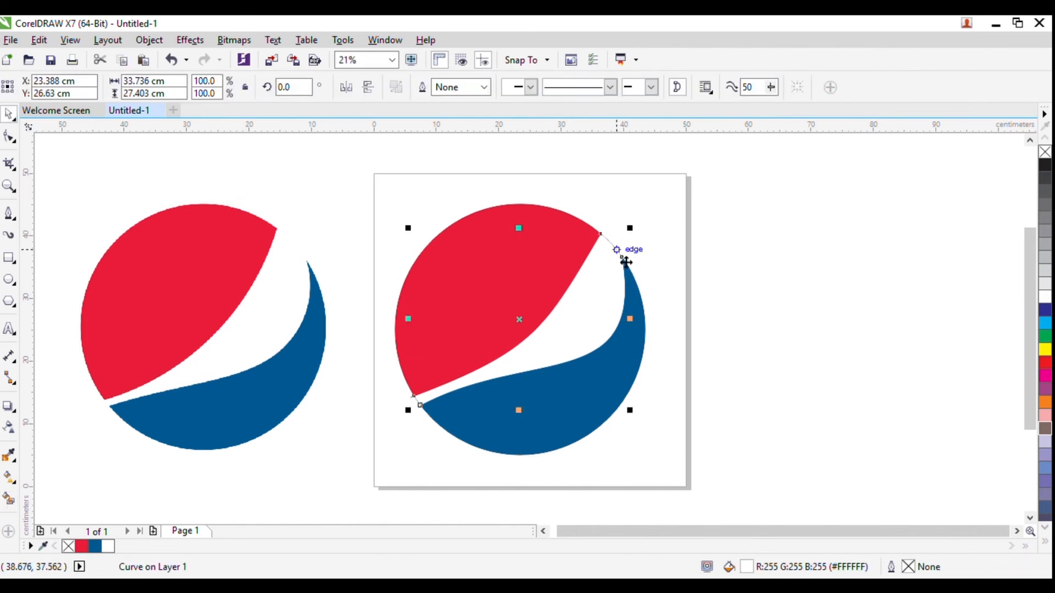